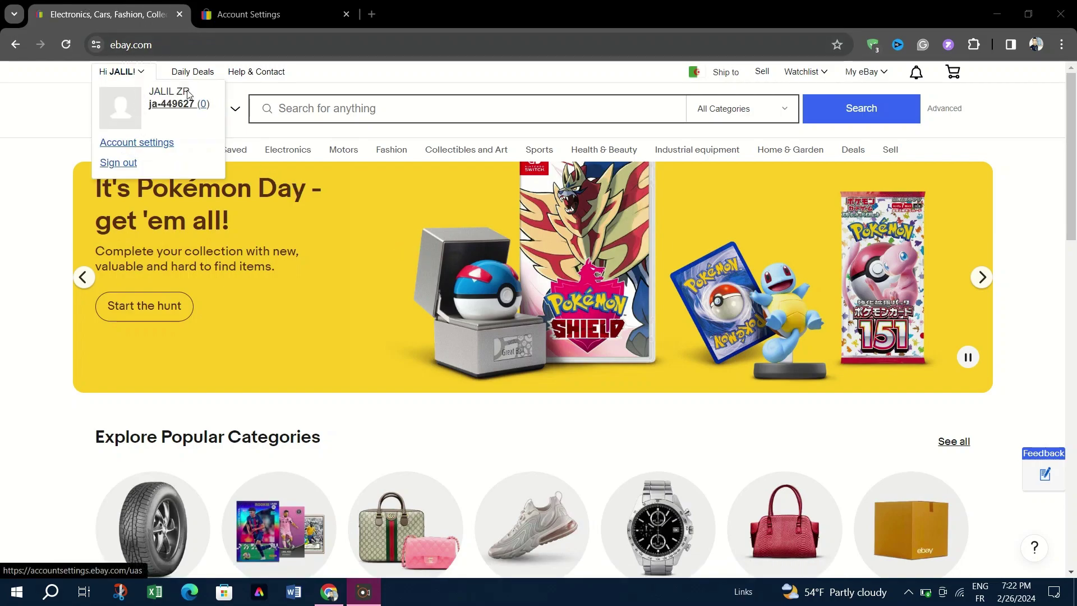
- Open the PayPal Account link under Payment Information on the Account Settings page
{"action": "left_click", "coordinate": [264, 13]}
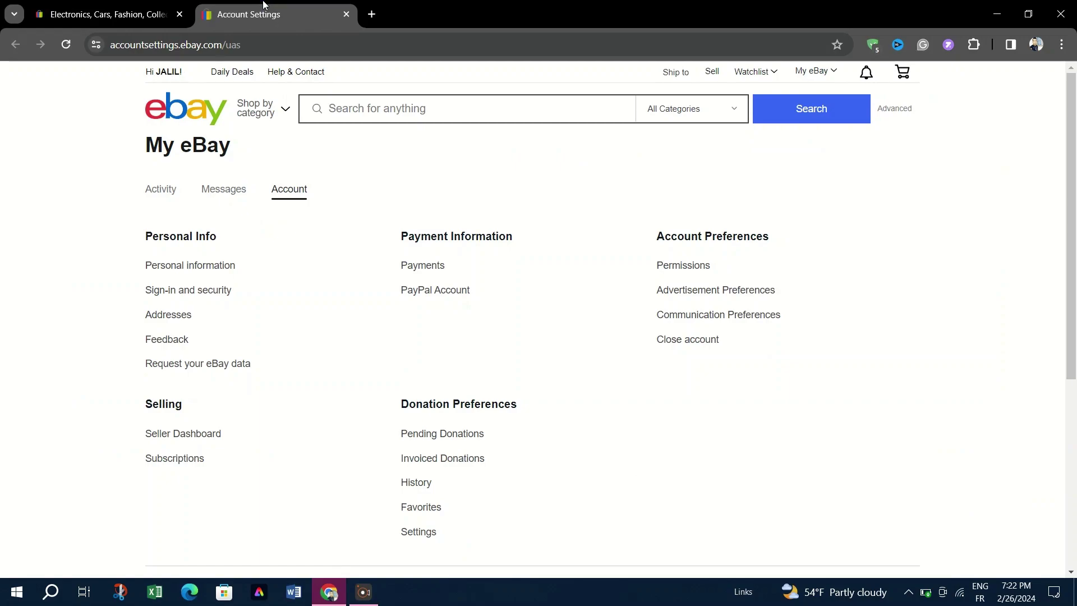
{"action": "left_click_drag", "start_coordinate": [401, 236], "coordinate": [563, 238]}
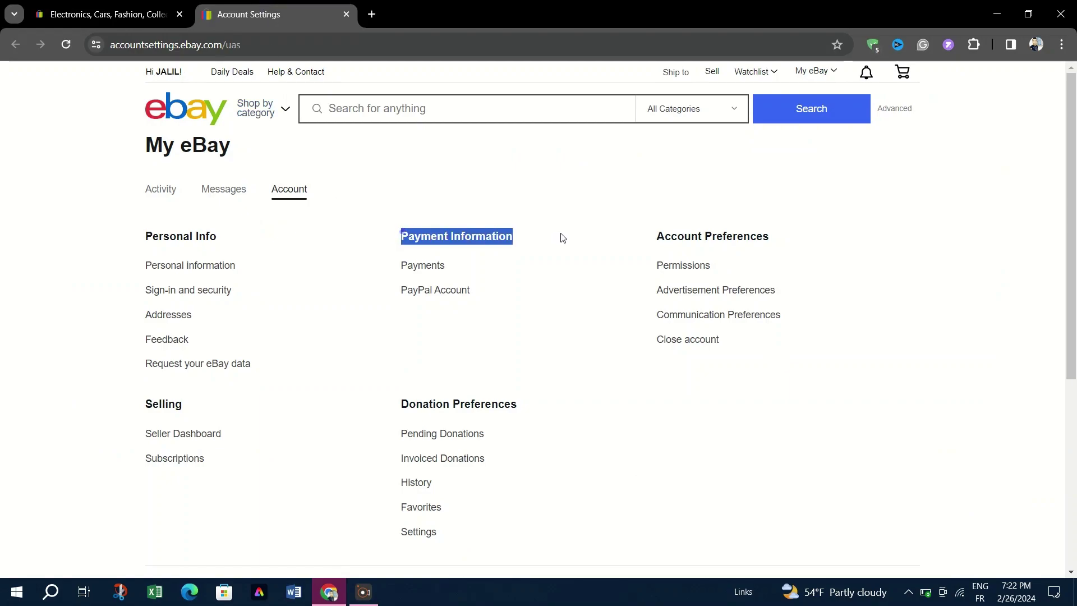
{"action": "left_click", "coordinate": [556, 273]}
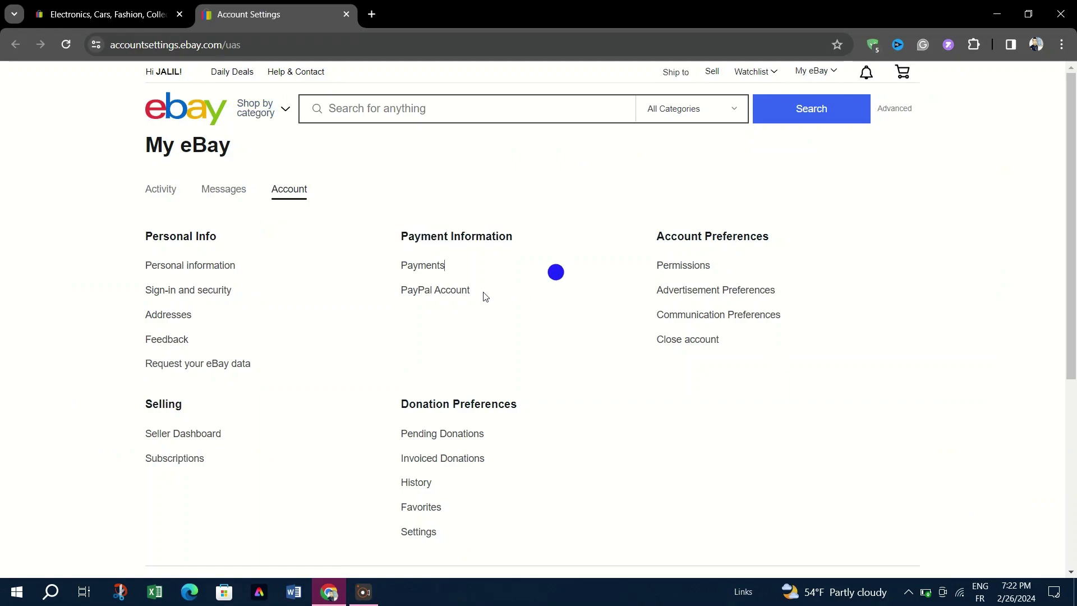
{"action": "left_click", "coordinate": [435, 290]}
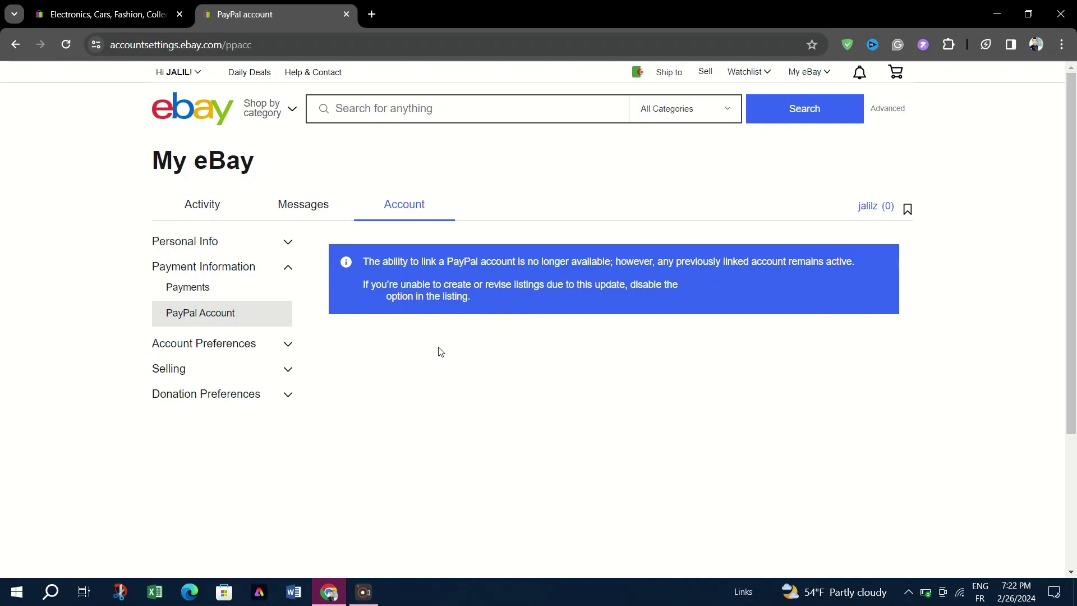
{"action": "scroll", "coordinate": [465, 335], "scroll_direction": "down", "scroll_amount": 1}
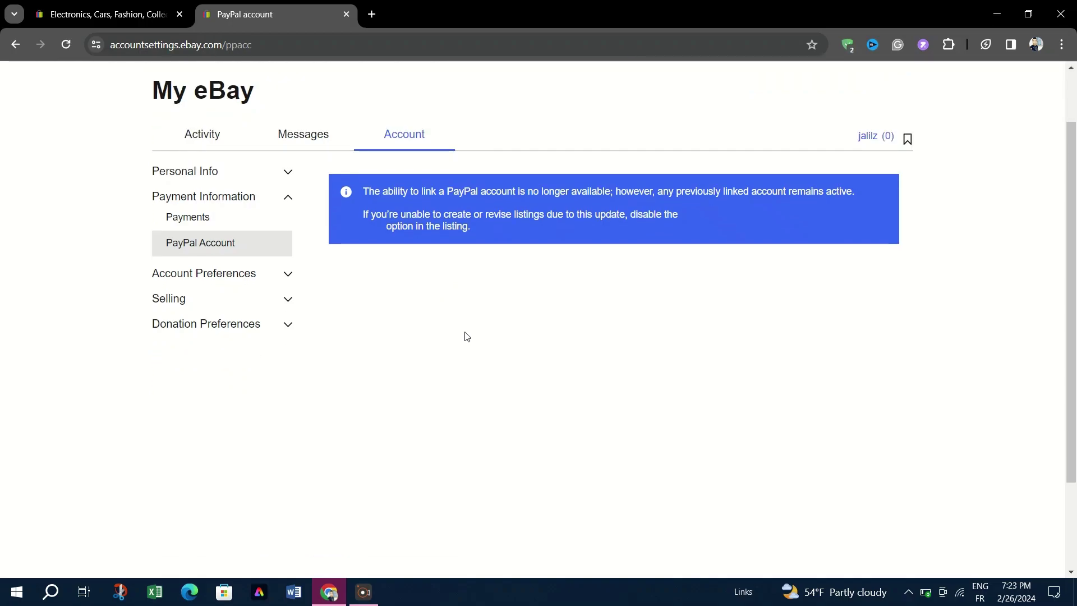
{"action": "scroll", "coordinate": [466, 336], "scroll_direction": "up", "scroll_amount": 1}
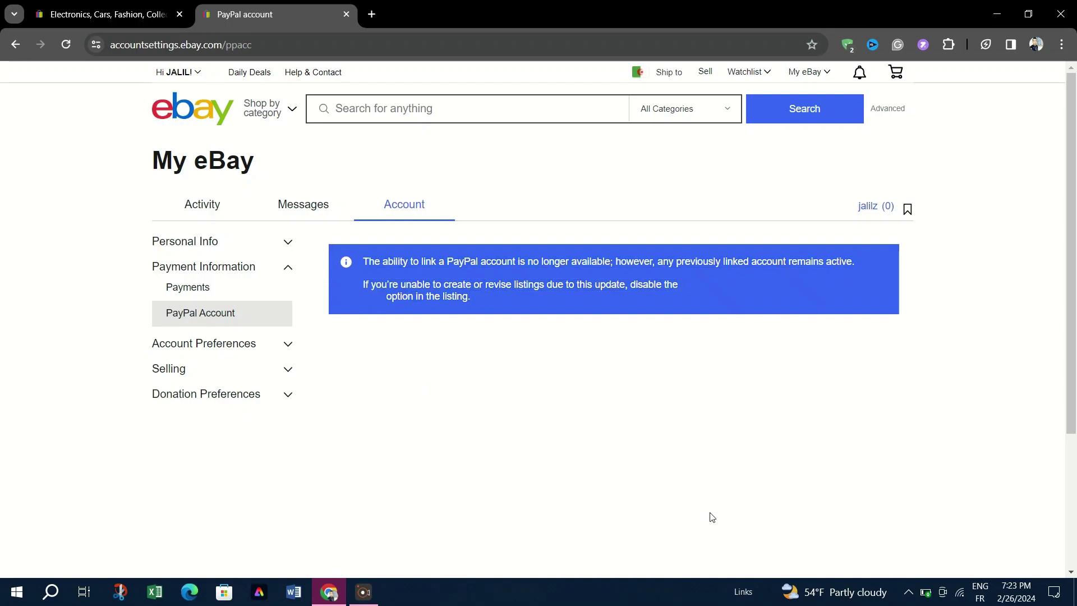
{"action": "left_click", "coordinate": [389, 405]}
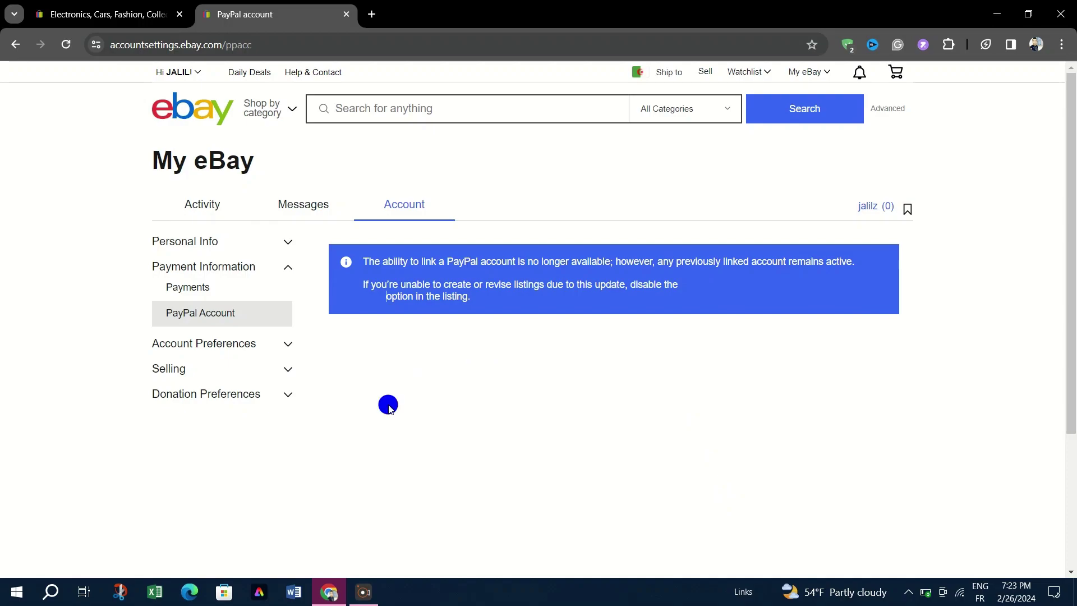